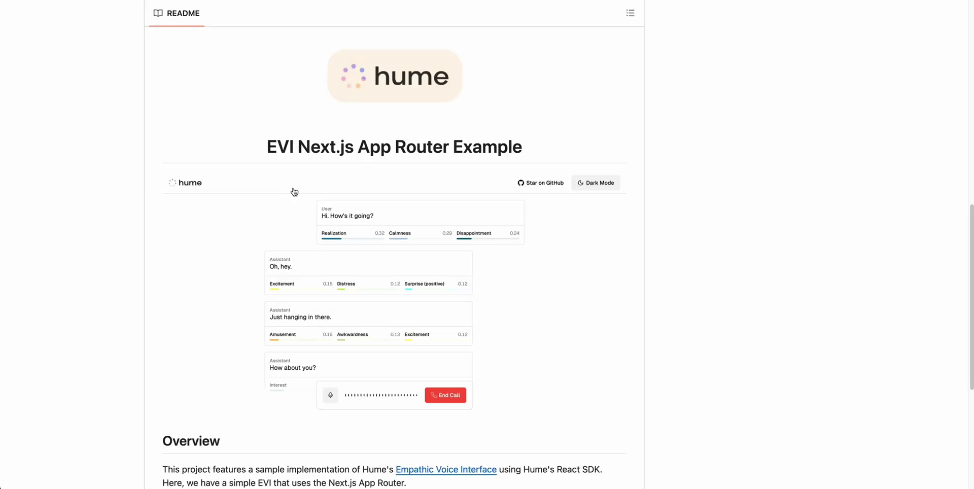
# Look through the hume-evi-next-js-starter repository's file list and its README preview.
pyautogui.scroll(15, 293, 191)
pyautogui.scroll(-1, 294, 191)
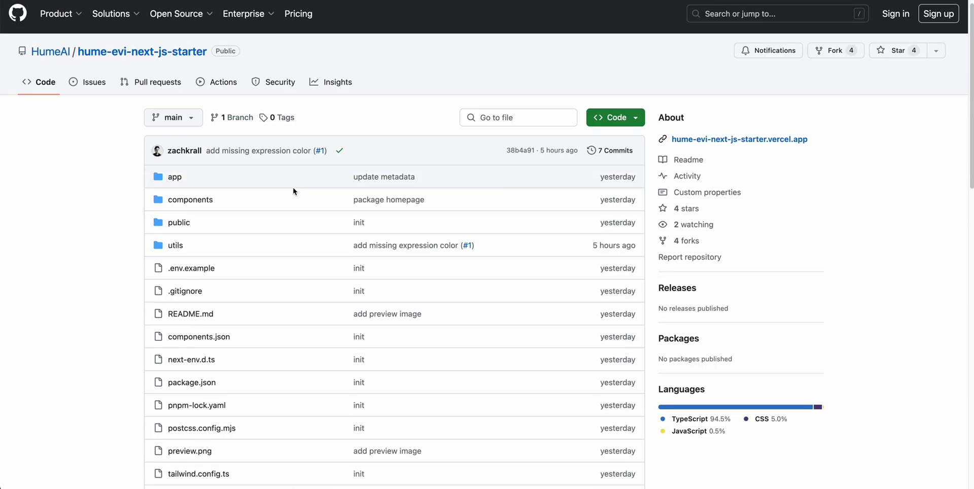
pyautogui.scroll(-15, 512, 178)
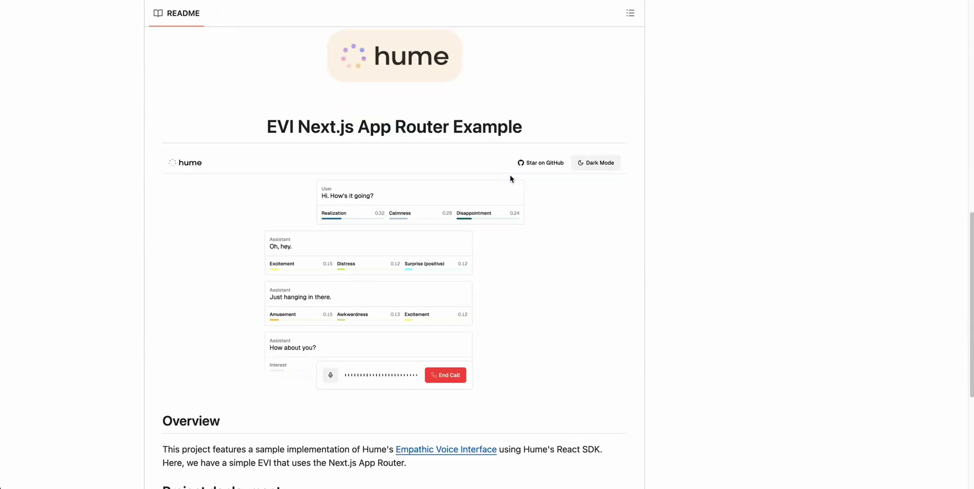
pyautogui.scroll(-2, 512, 179)
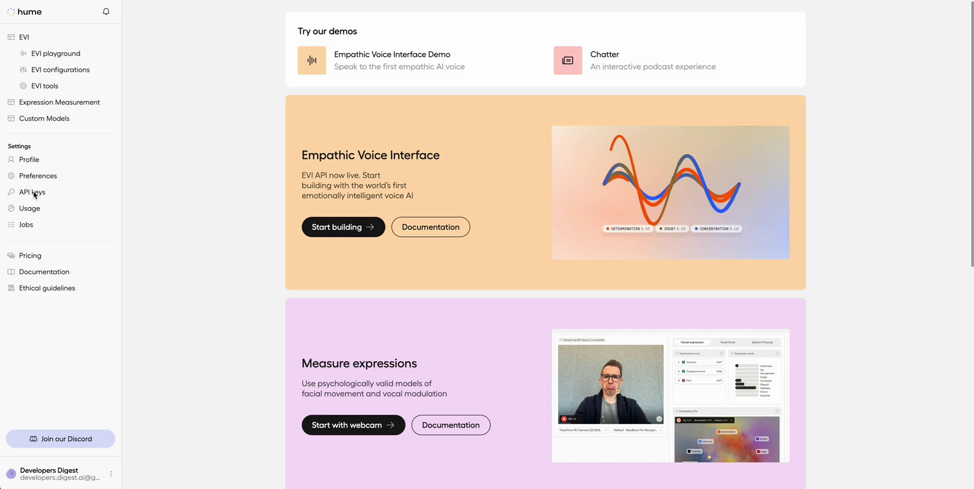
# View the API keys page in the Hume portal and open the repository's .env.example file on GitHub.
pyautogui.click(35, 196)
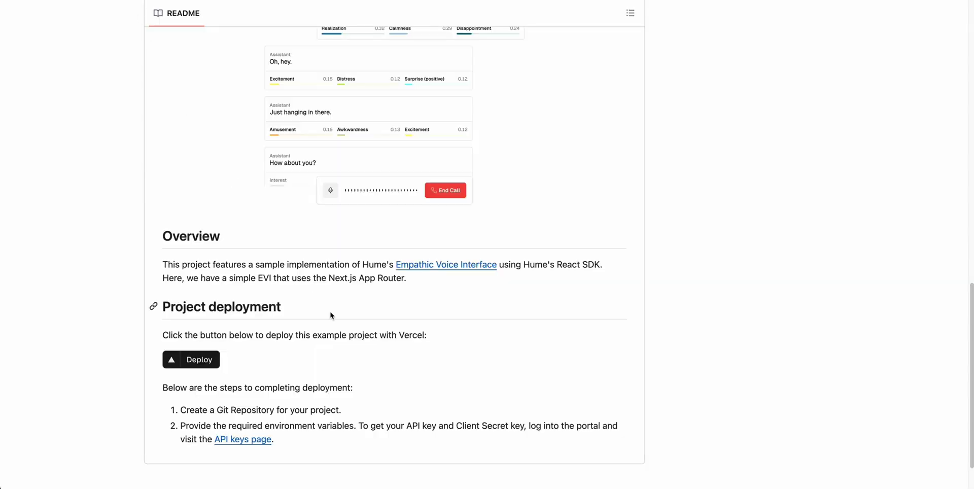
pyautogui.scroll(10, 325, 317)
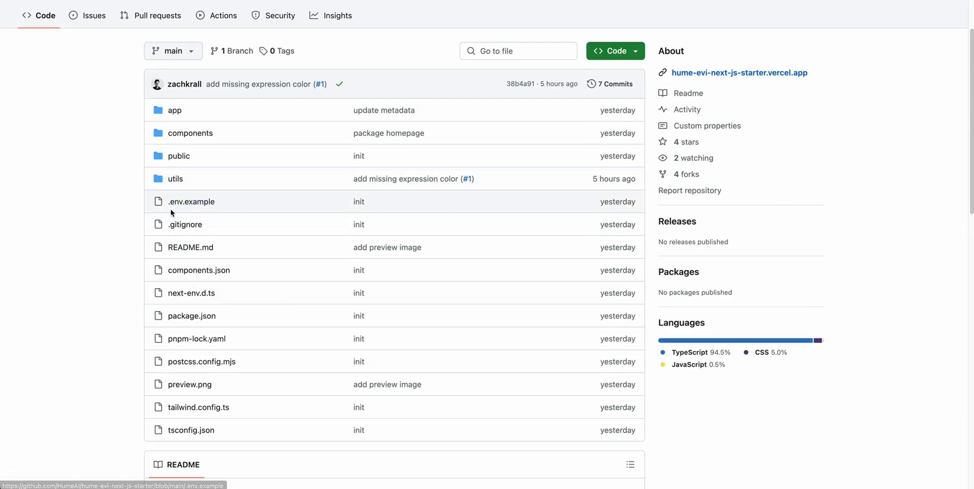
pyautogui.click(181, 202)
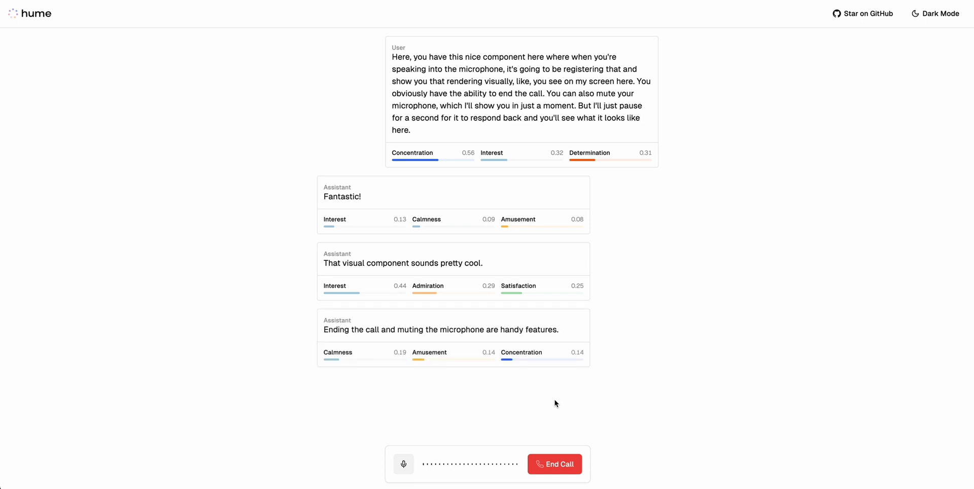
# Mute the microphone in the running Hume voice call and view the starter repository's page on GitHub.
pyautogui.click(402, 467)
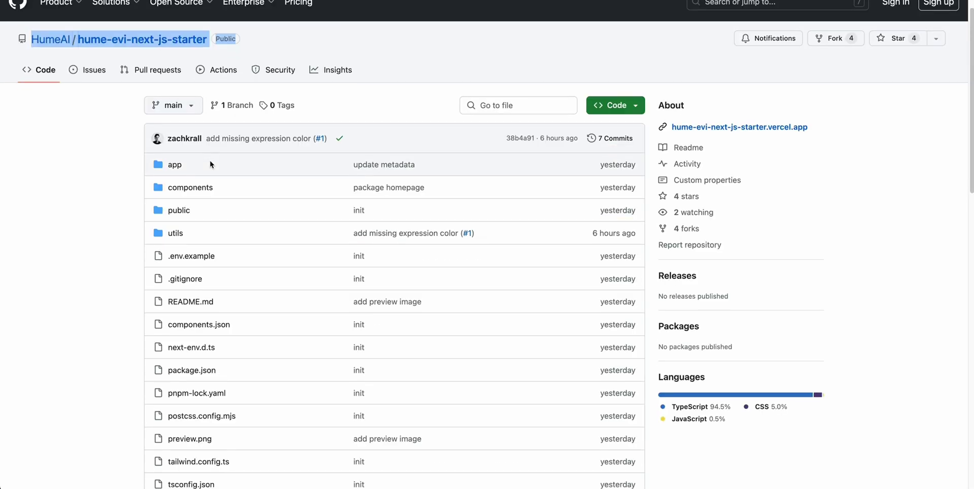
pyautogui.scroll(-10, 210, 163)
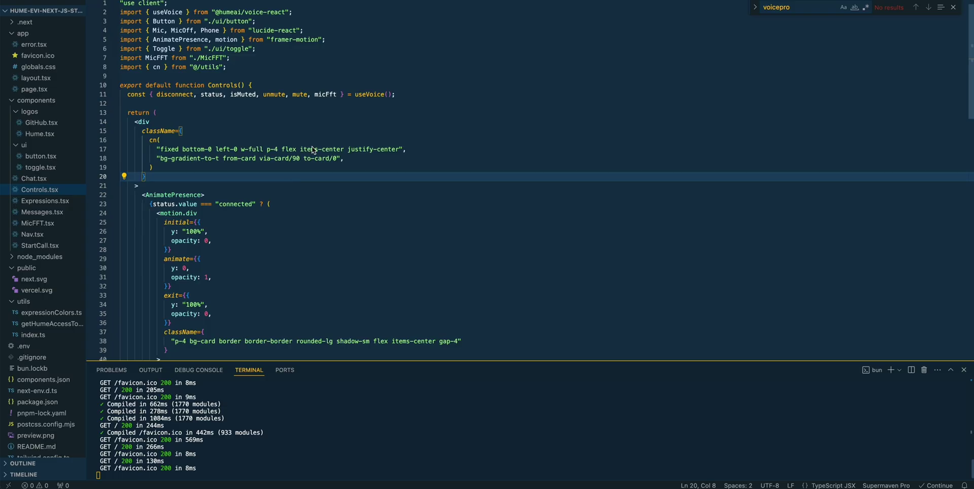
# Switch to the code editor, expand the app, components, ui and utils folders, and open StartCall.tsx.
pyautogui.click(313, 150)
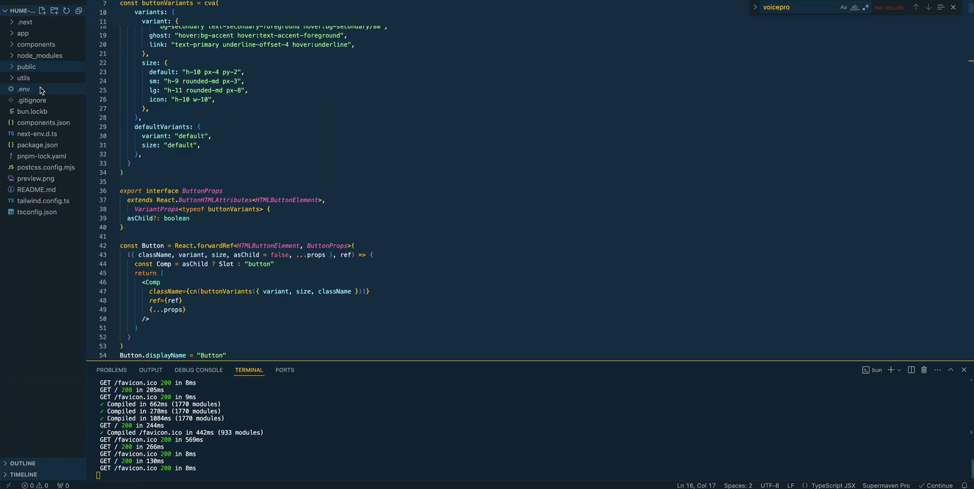
pyautogui.click(34, 34)
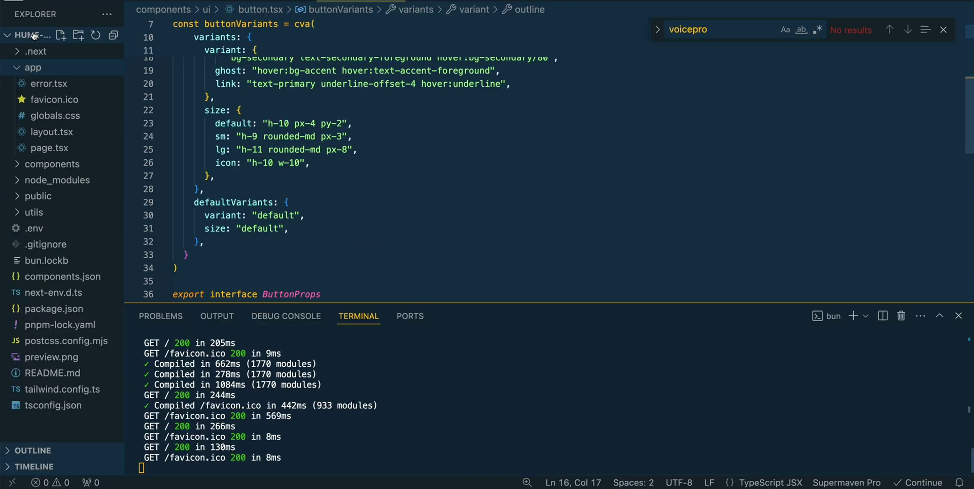
pyautogui.click(33, 163)
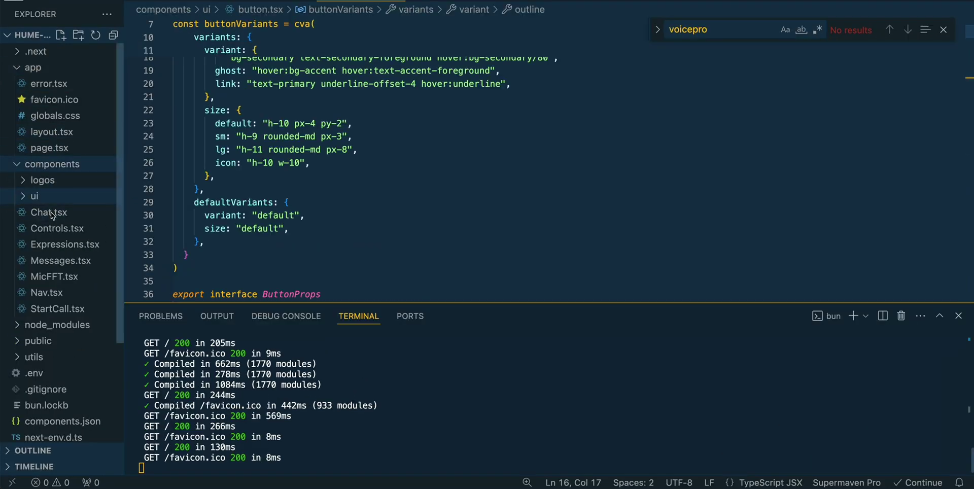
pyautogui.click(55, 358)
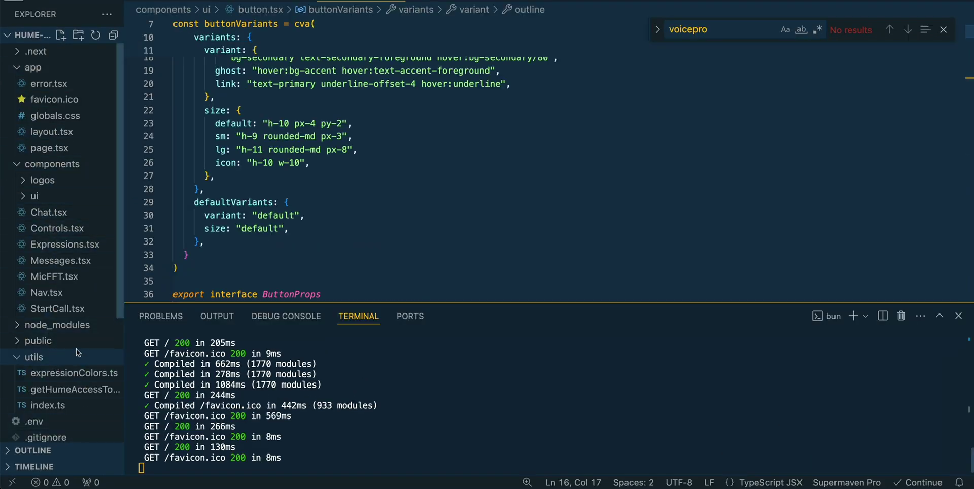
pyautogui.click(57, 308)
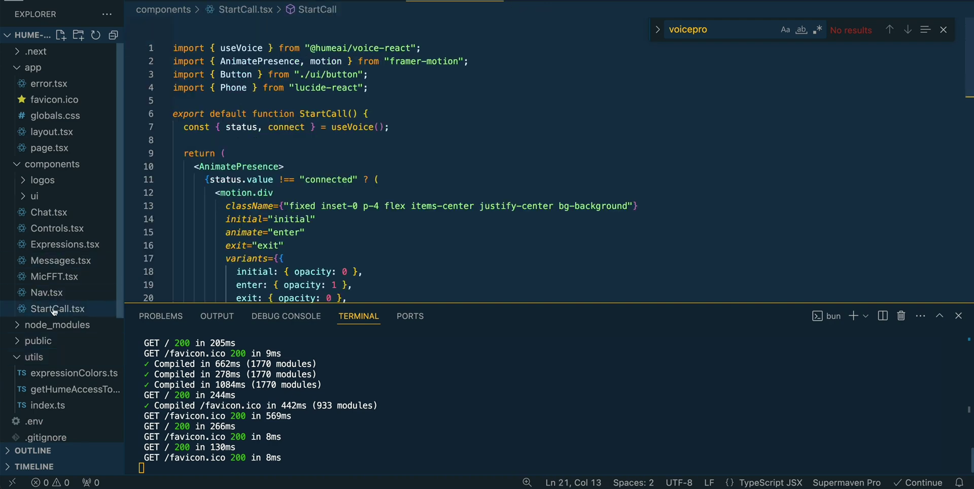
pyautogui.click(35, 195)
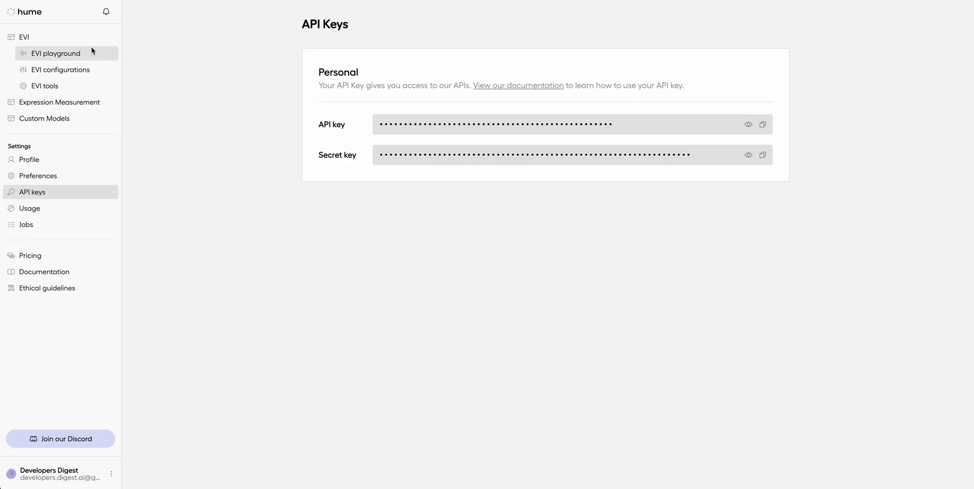
# Open the EVI playground in the Hume portal and browse the supplemental LLM choices without changing the selected model.
pyautogui.click(83, 53)
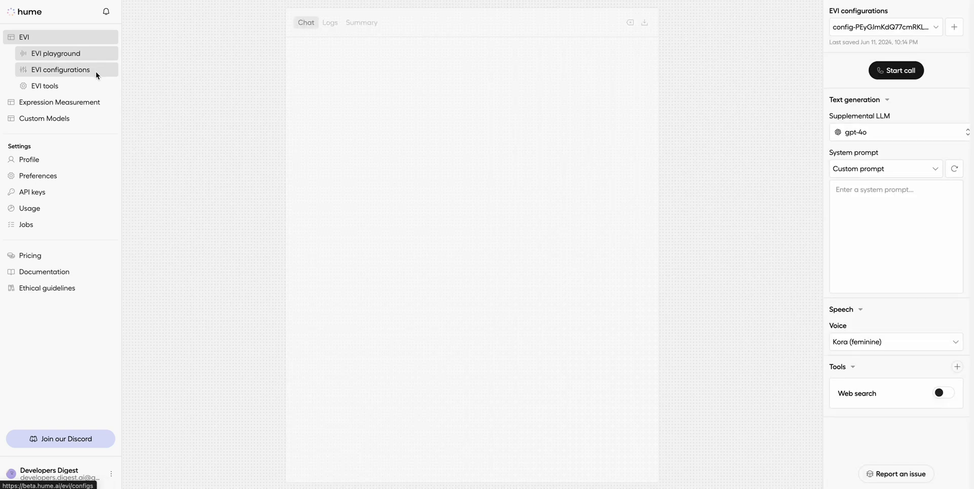
pyautogui.click(870, 137)
pyautogui.scroll(-3, 867, 230)
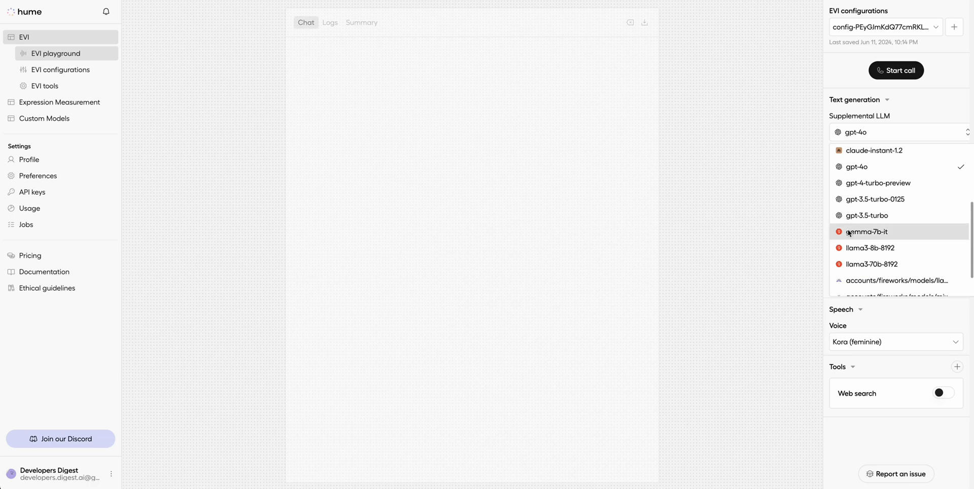
pyautogui.click(786, 228)
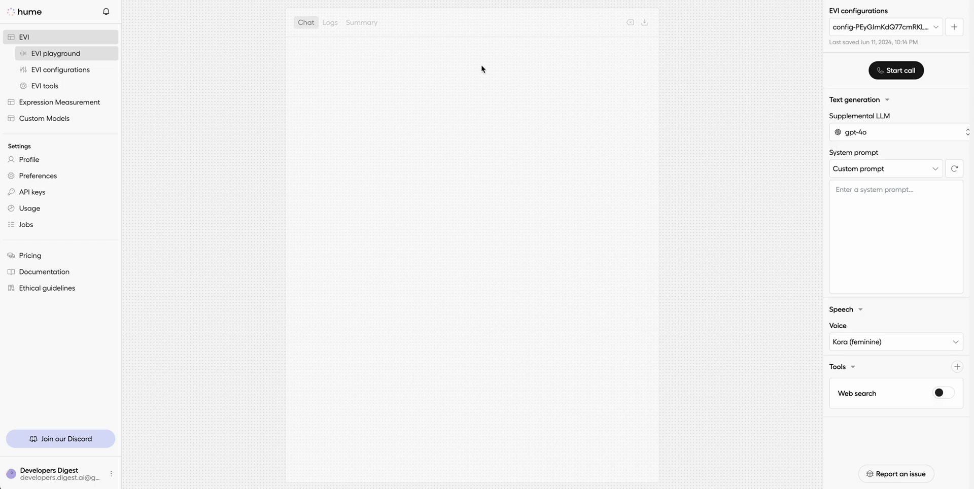
# Open the Hume documentation and look through the Empathic Voice Interface Overview, Configuration and Tool use pages.
pyautogui.click(88, 272)
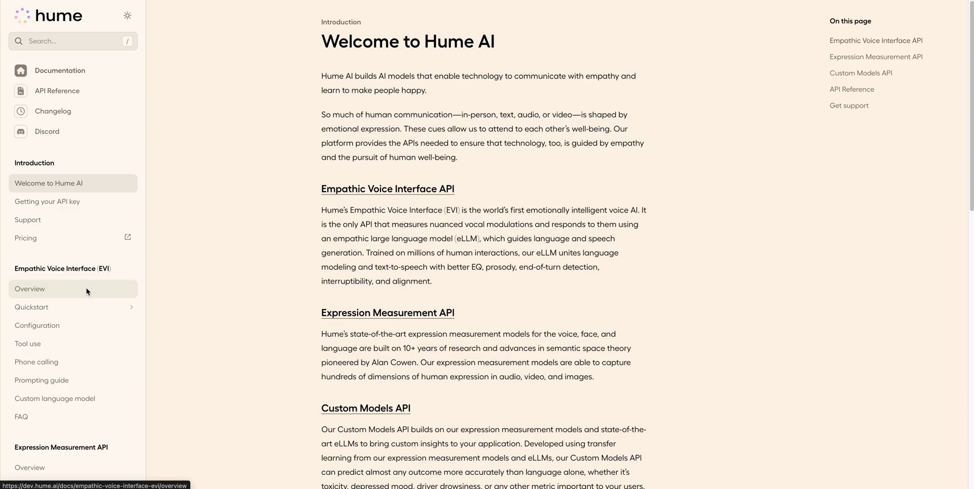
pyautogui.click(86, 288)
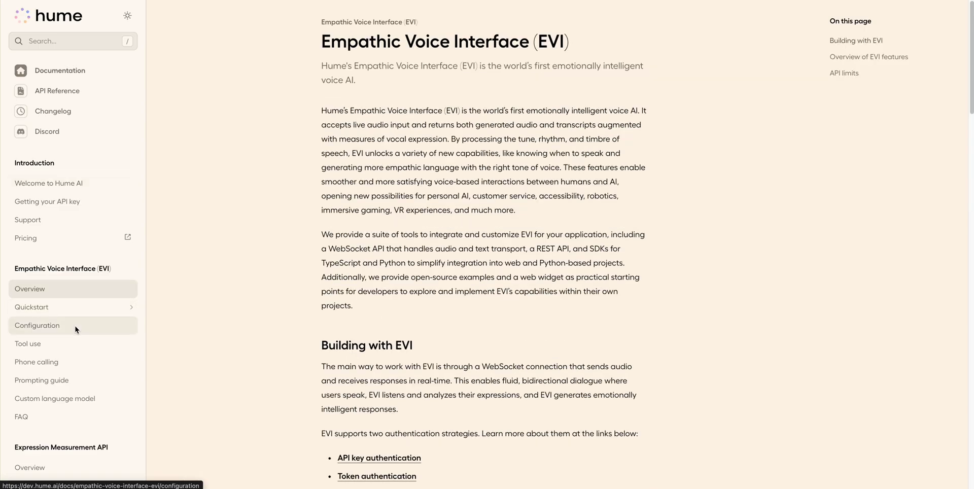
pyautogui.click(74, 327)
pyautogui.click(75, 341)
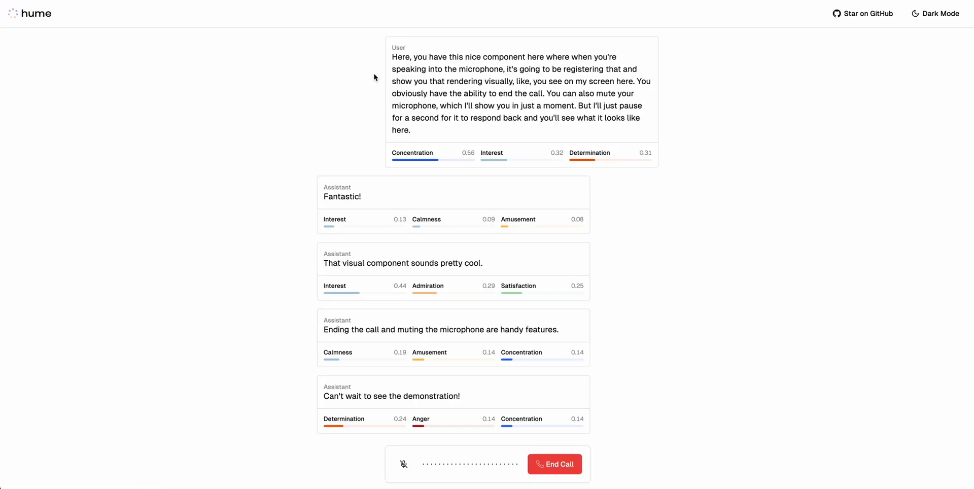
# Open the browser developer tools beside the local voice demo, showing network requests with enlarged text.
pyautogui.rightClick(638, 195)
pyautogui.click(671, 343)
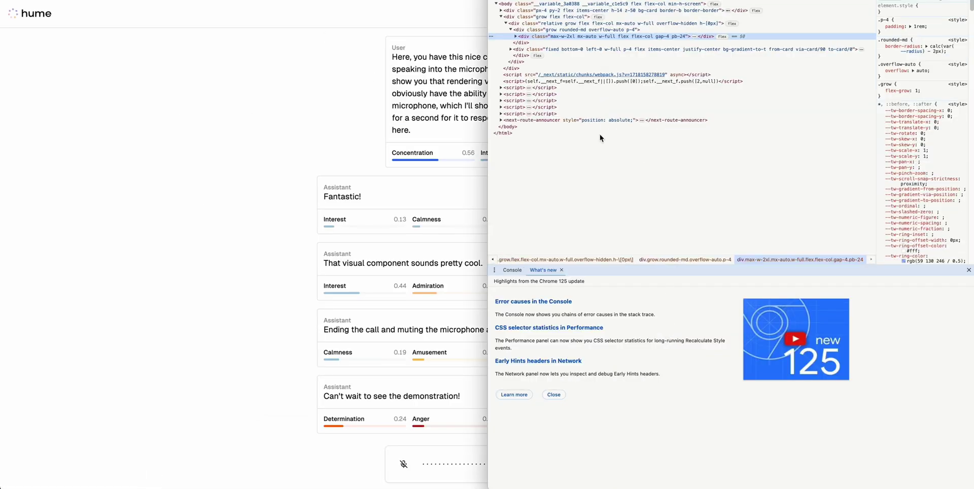
pyautogui.press('super+alt+i')
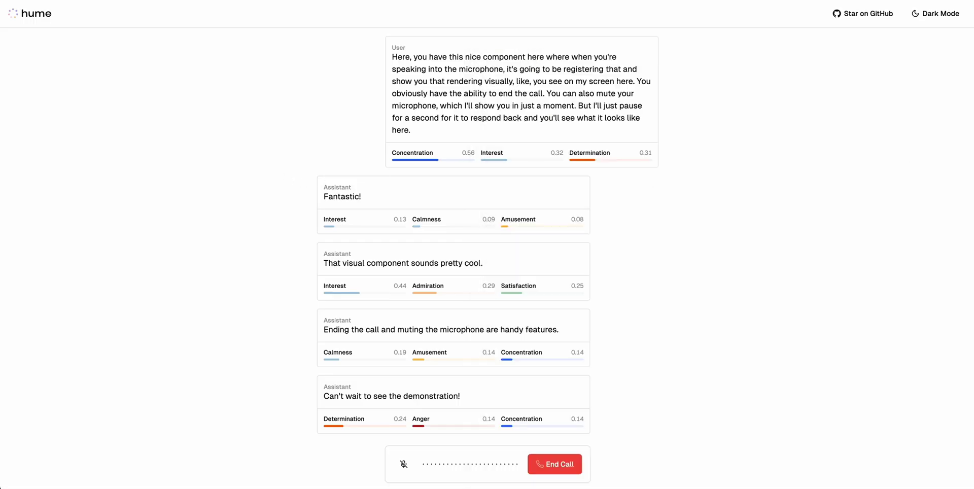
pyautogui.press('super+alt+i')
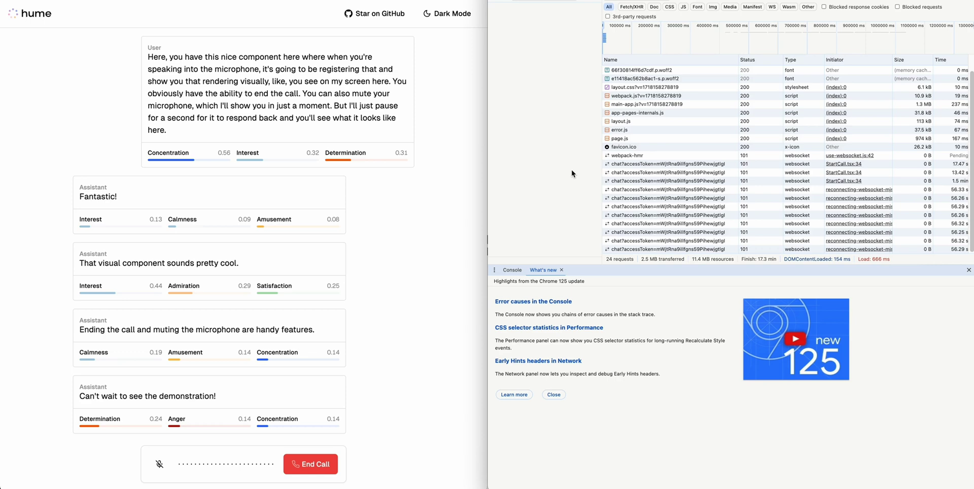
pyautogui.press('super+equal')
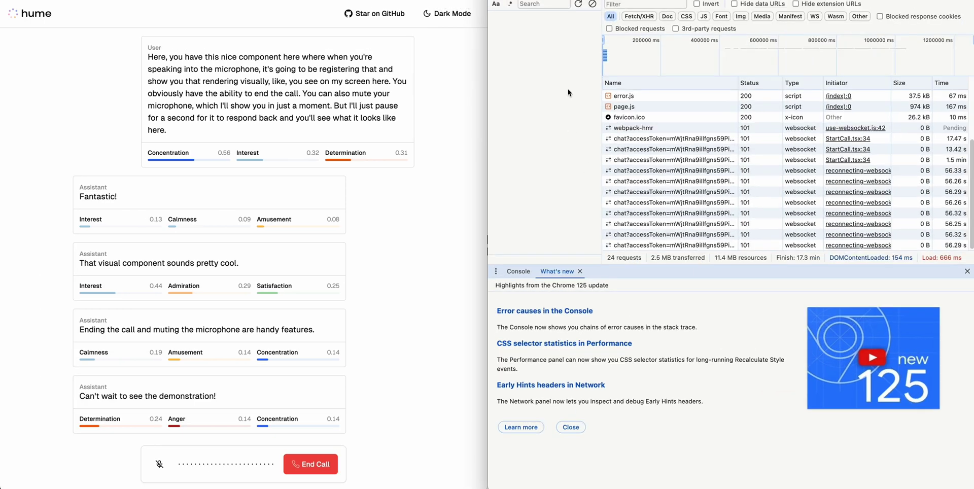
pyautogui.press('super+equal')
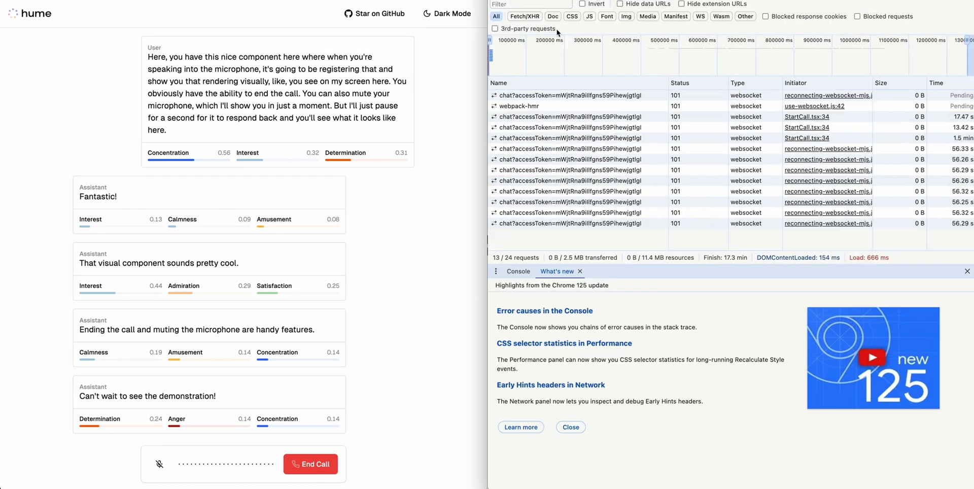
# Reload the voice demo with a cleared network log and start a new call.
pyautogui.press('super+r')
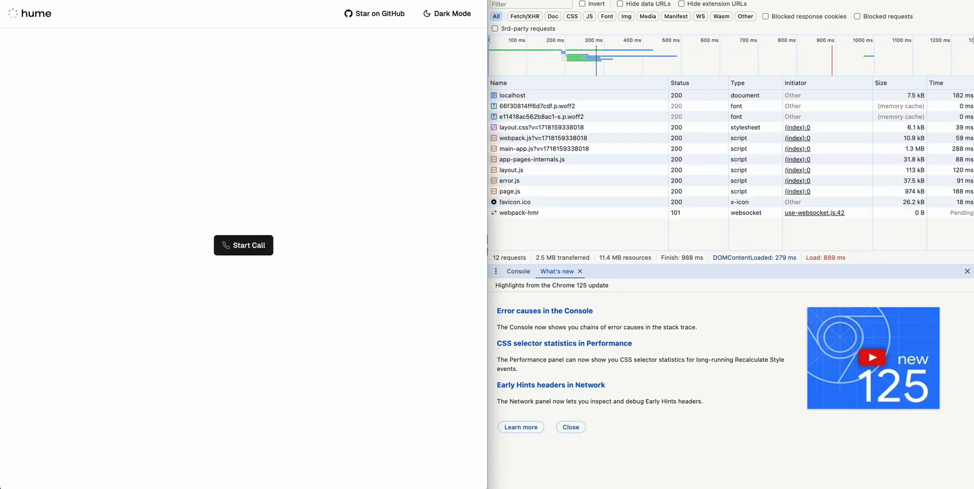
pyautogui.press('super+k')
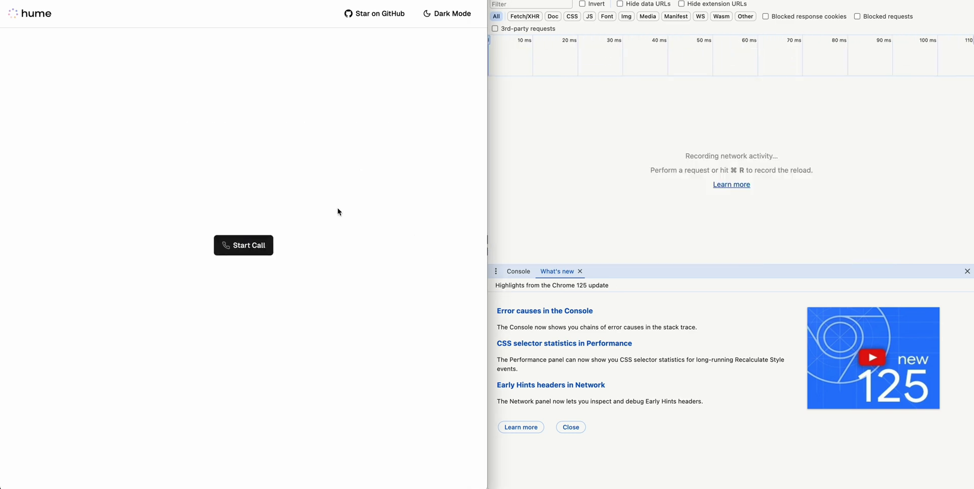
pyautogui.click(244, 248)
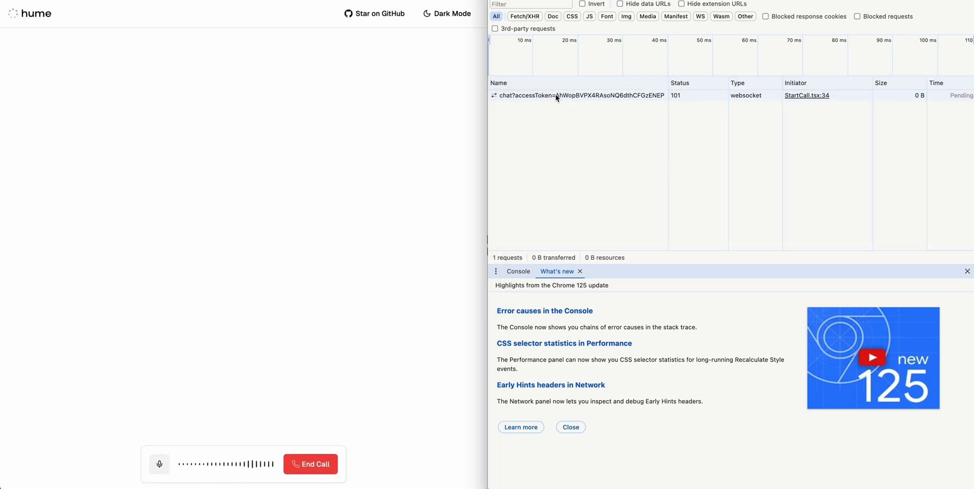
# View the chat WebSocket's live messages in an enlarged list and end the call.
pyautogui.click(555, 96)
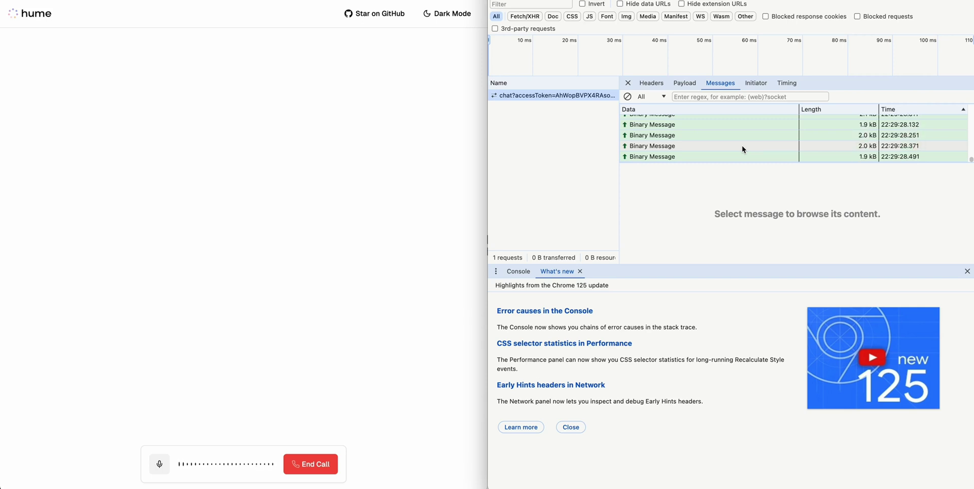
pyautogui.moveTo(742, 162); pyautogui.dragTo(740, 232)
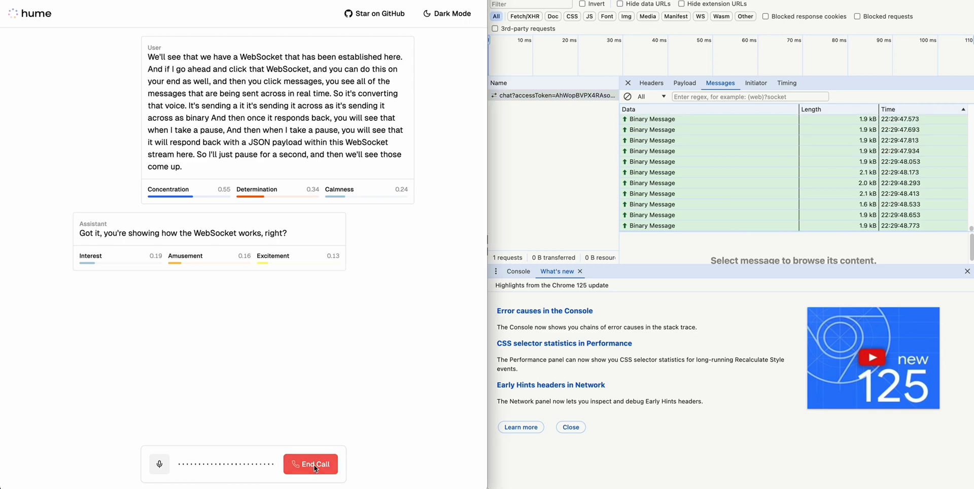
pyautogui.click(310, 464)
# Inspect the received assistant_message in the WebSocket message list, enlarging the area that shows its JSON payload.
pyautogui.scroll(1, 698, 183)
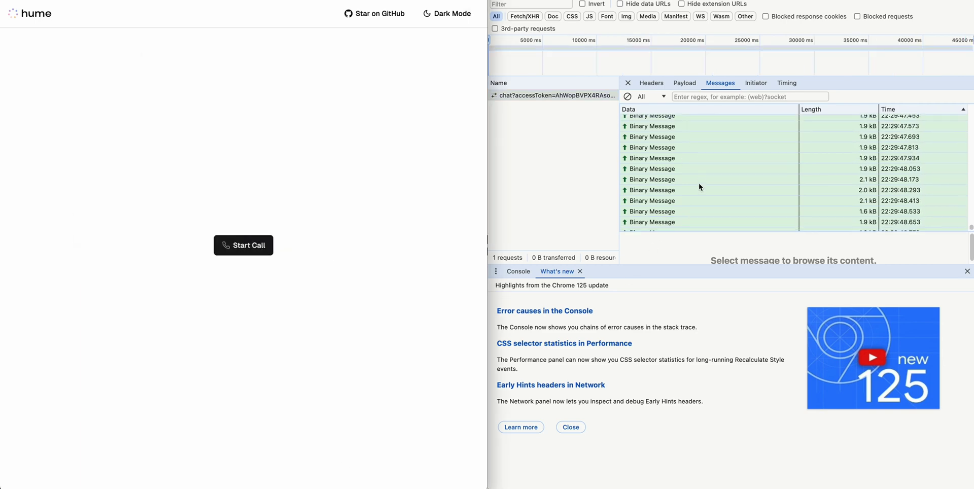
pyautogui.scroll(3, 699, 186)
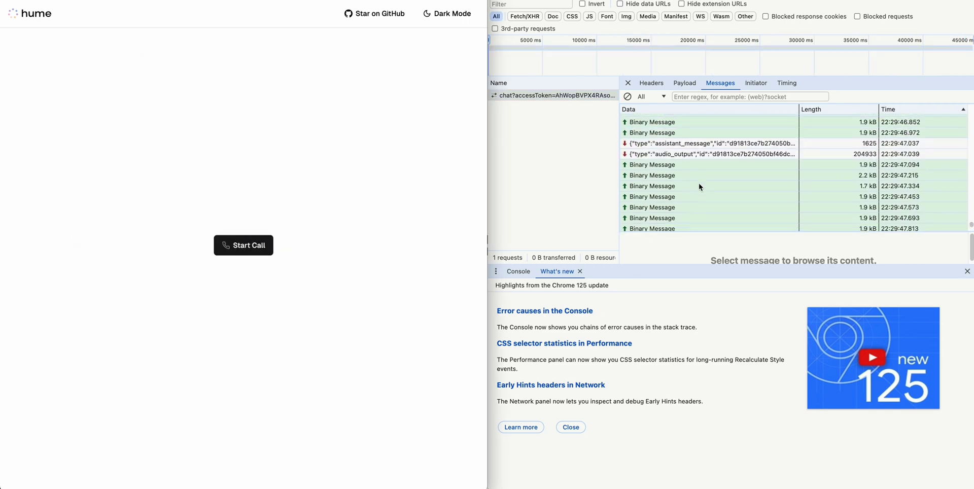
pyautogui.click(780, 144)
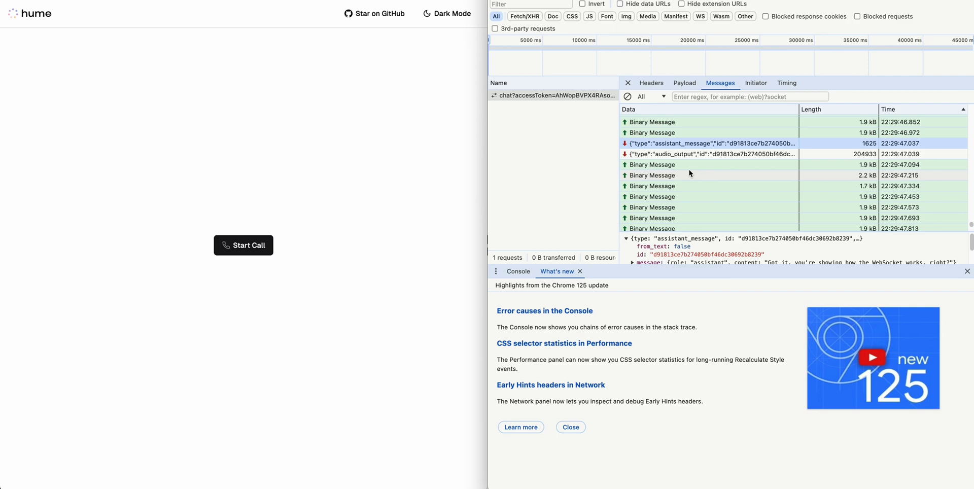
pyautogui.scroll(-1, 691, 175)
pyautogui.scroll(-1, 707, 236)
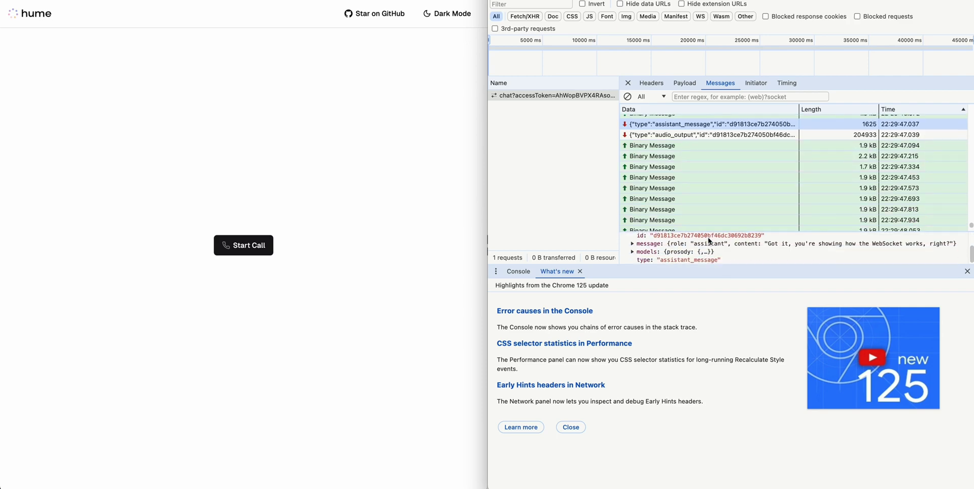
pyautogui.moveTo(707, 237); pyautogui.dragTo(648, 179)
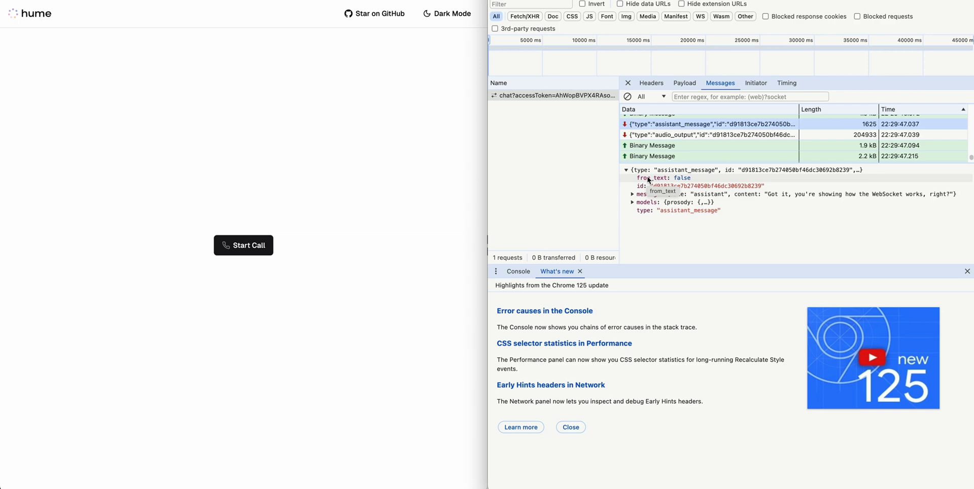
# Return to the starter repository's README and view its Project deployment section.
pyautogui.press('super+Tab')
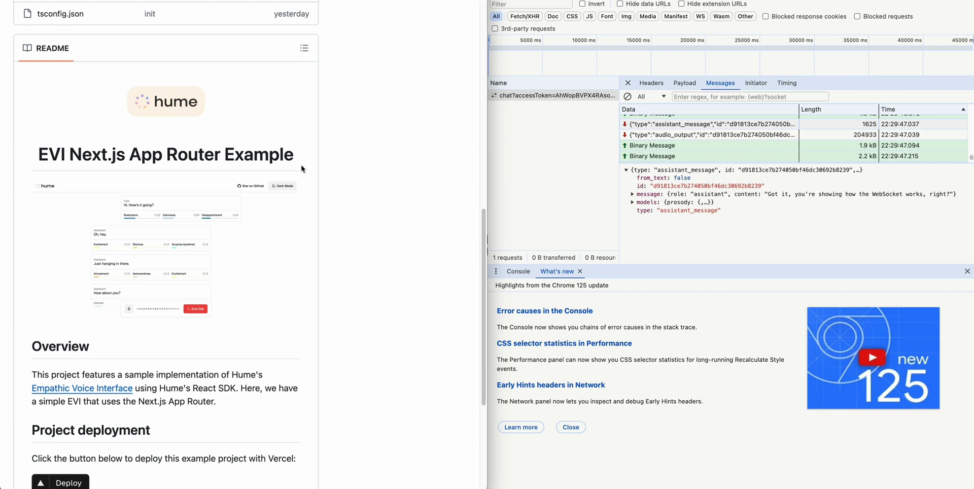
pyautogui.scroll(-2, 302, 169)
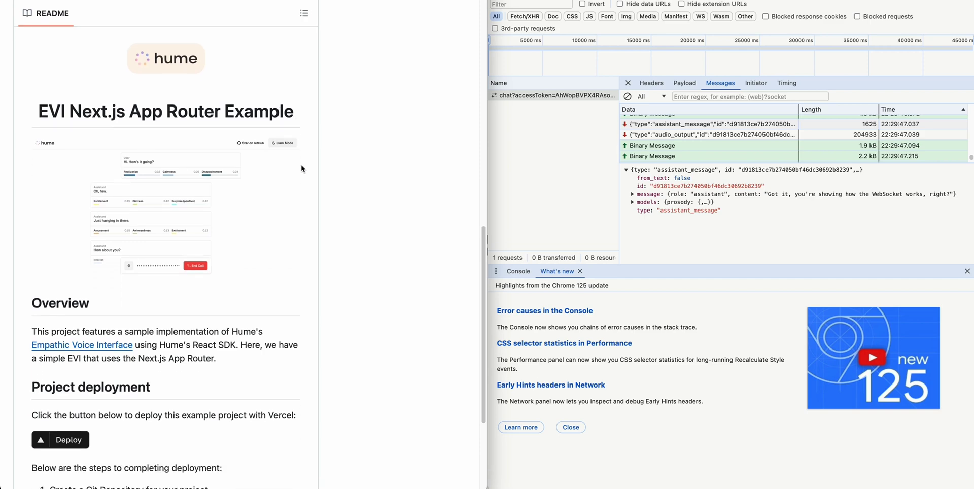